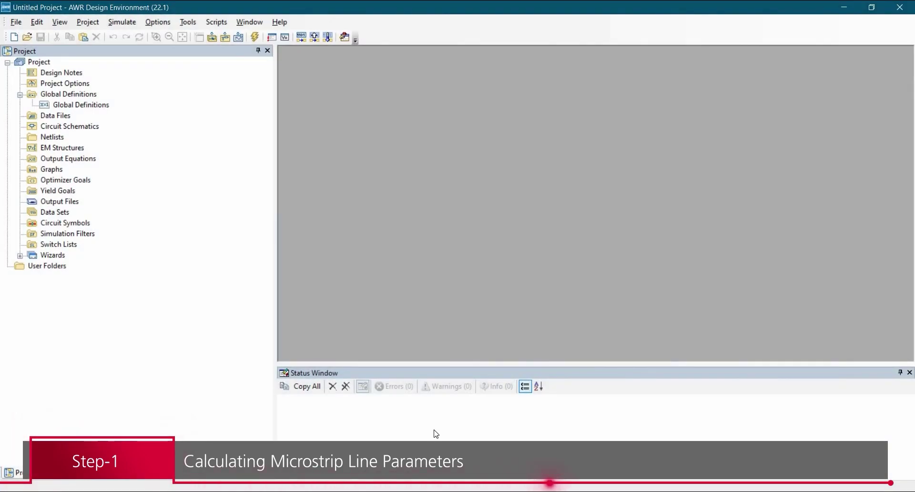
Step: Open the TXLine calculator and look over its CPW and CPW Ground tabs
left_click(188, 22)
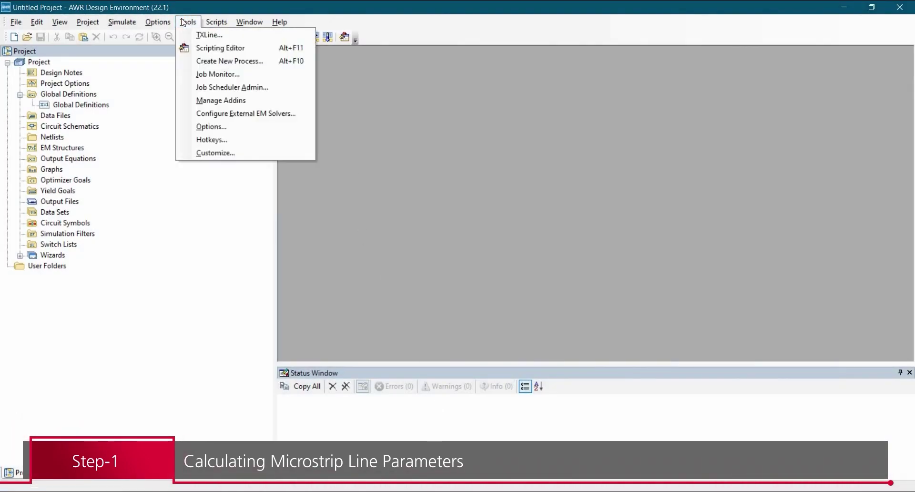
left_click(200, 37)
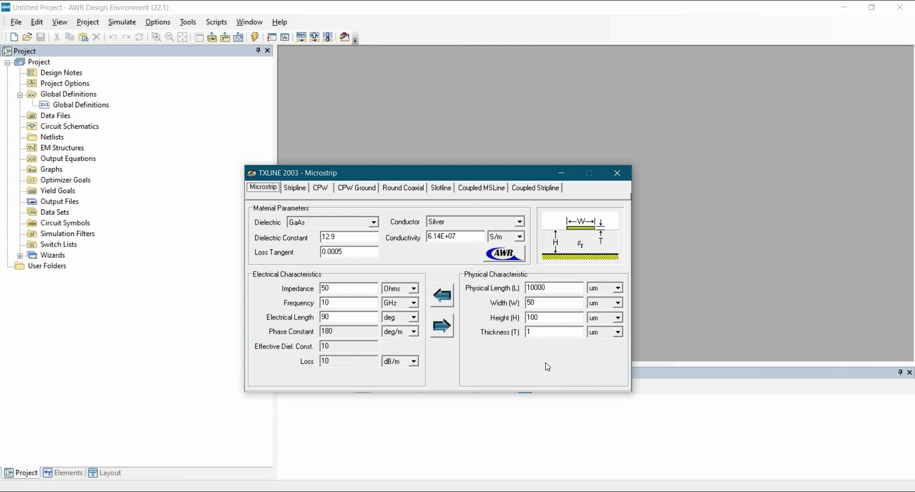
left_click(332, 189)
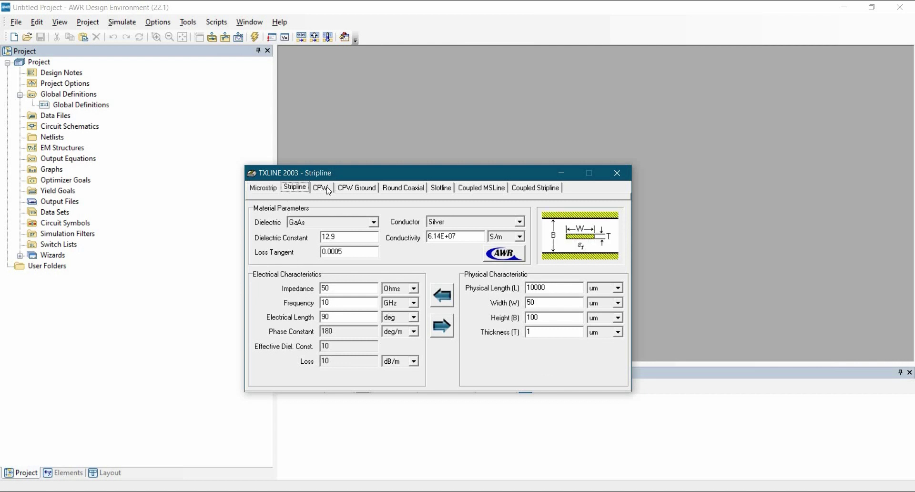
left_click(356, 191)
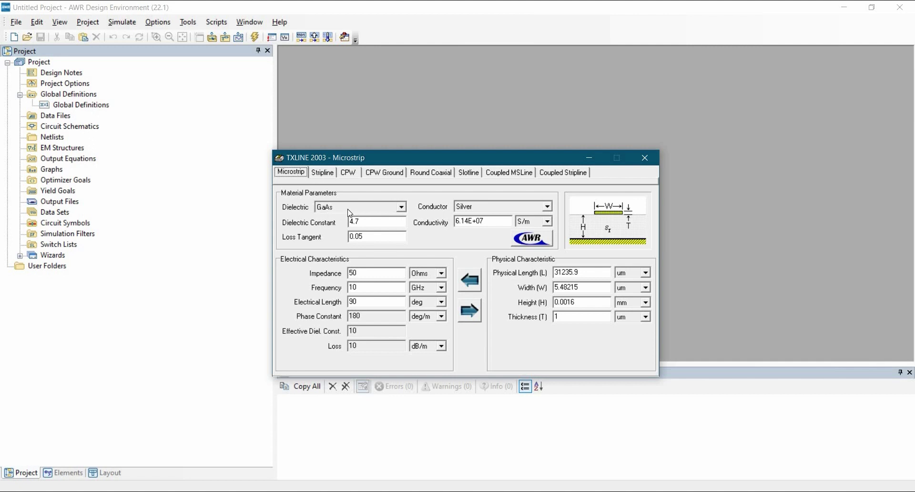
Step: Check the dielectric constant, loss tangent and impedance, and change the frequency from 10 to 1 GHz
double_click(371, 219)
double_click(368, 237)
double_click(374, 274)
left_click(362, 288)
key("BackSpace")
Step: Set the height to 1.6 mm and synthesize width 2907.32 um and length 39850.4 um
double_click(590, 305)
left_click(645, 302)
scroll(642, 317, "up", 2)
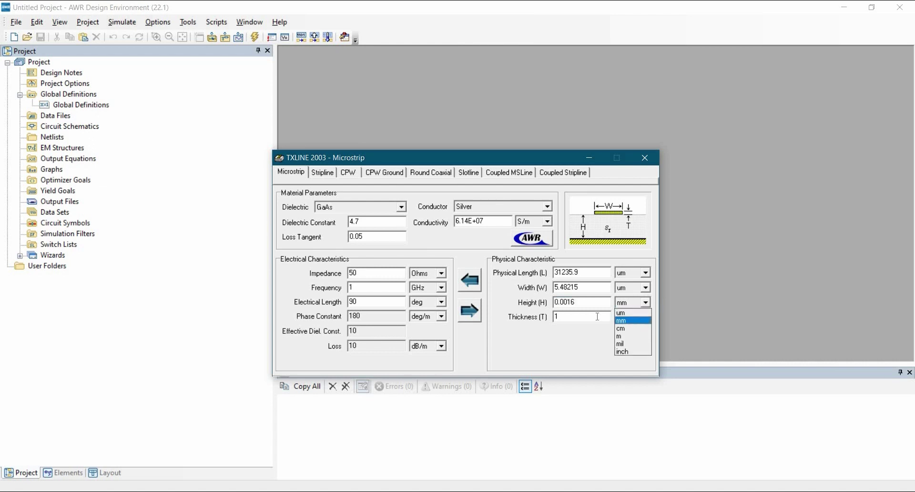
left_click(638, 313)
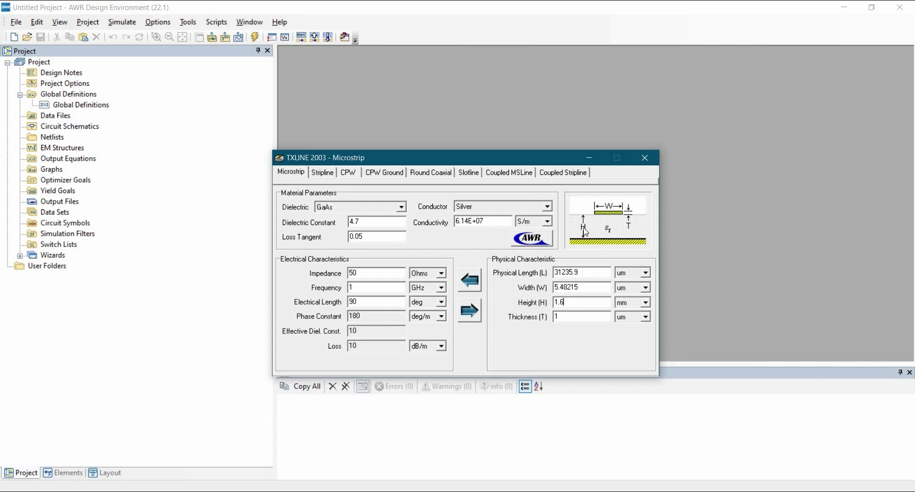
left_click(472, 308)
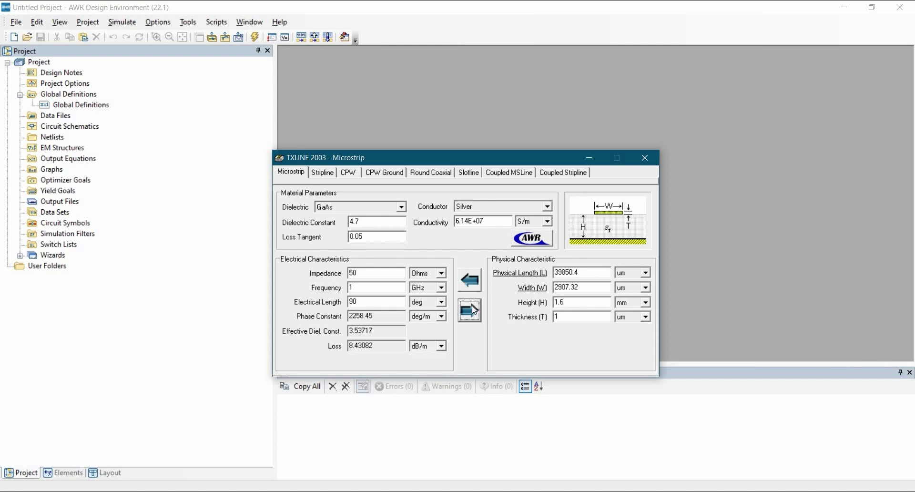
Step: Switch the physical length and width units to mm, showing 39.8504 mm and 2.90732 mm
left_click(646, 273)
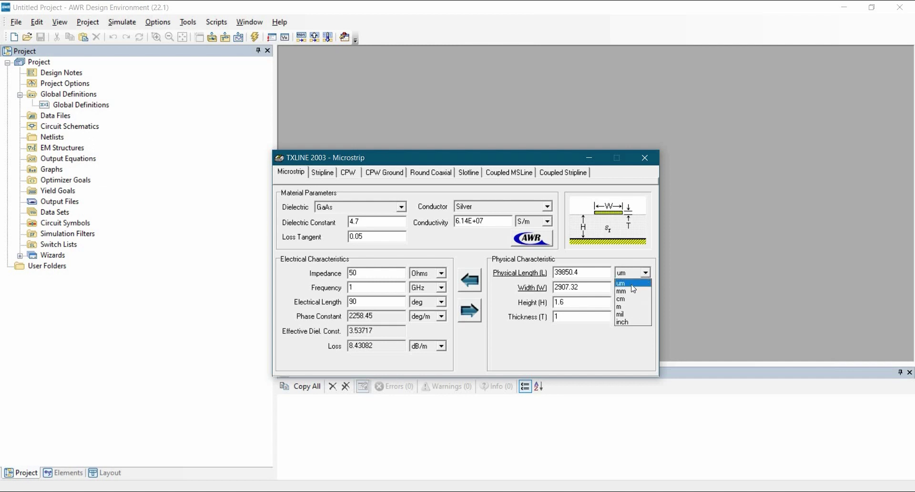
left_click(631, 294)
left_click(633, 287)
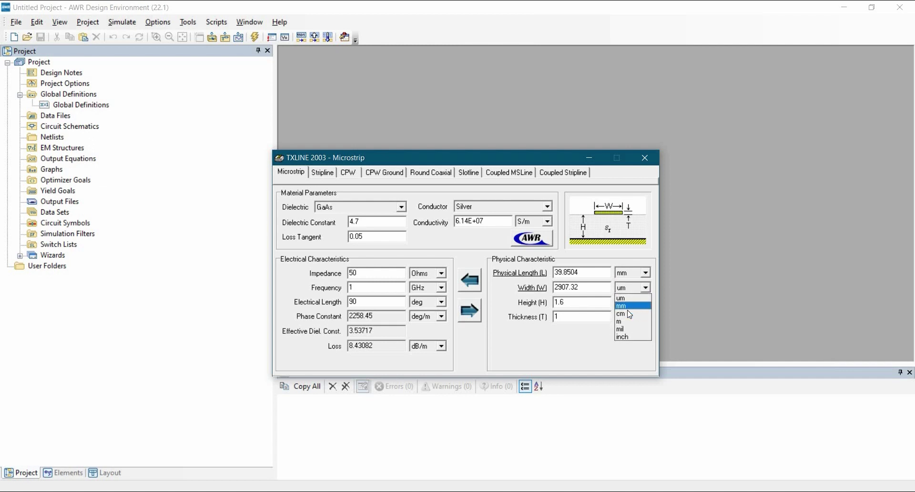
left_click(629, 304)
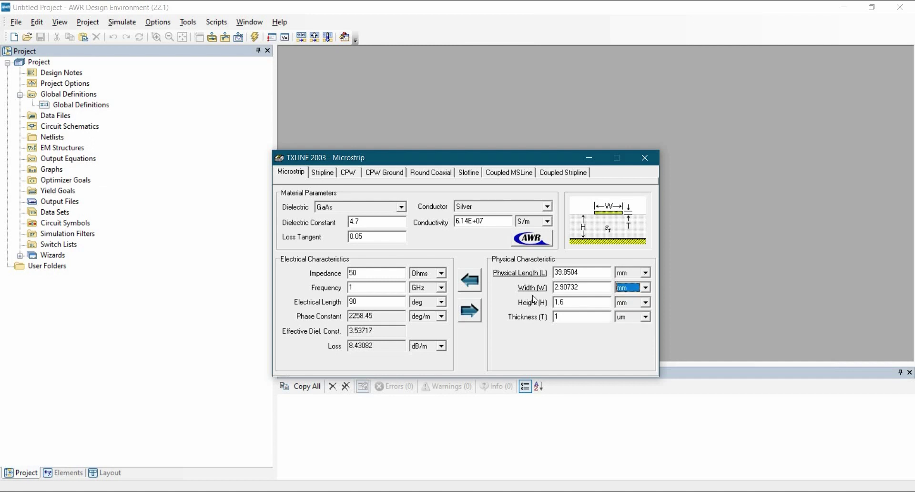
left_click(586, 288)
Step: Close TXLine, then create a new schematic named MicroStrip_TxLine and maximize it
left_click(644, 158)
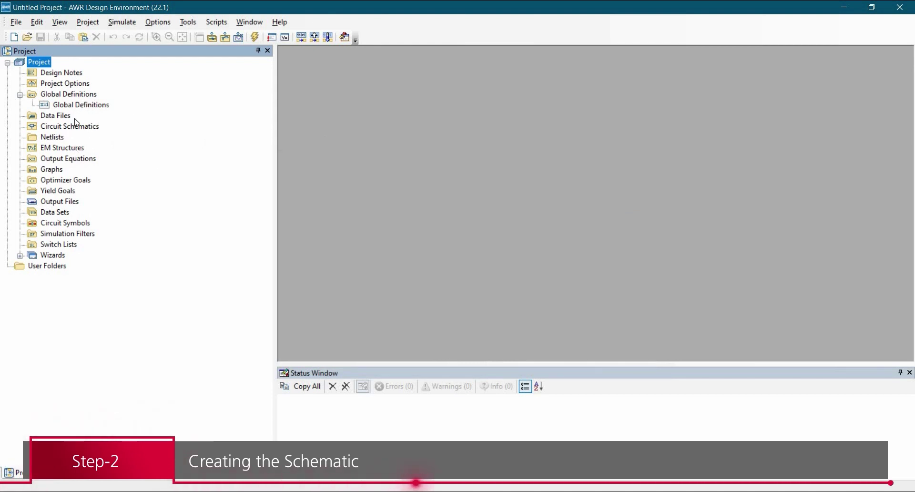
right_click(55, 126)
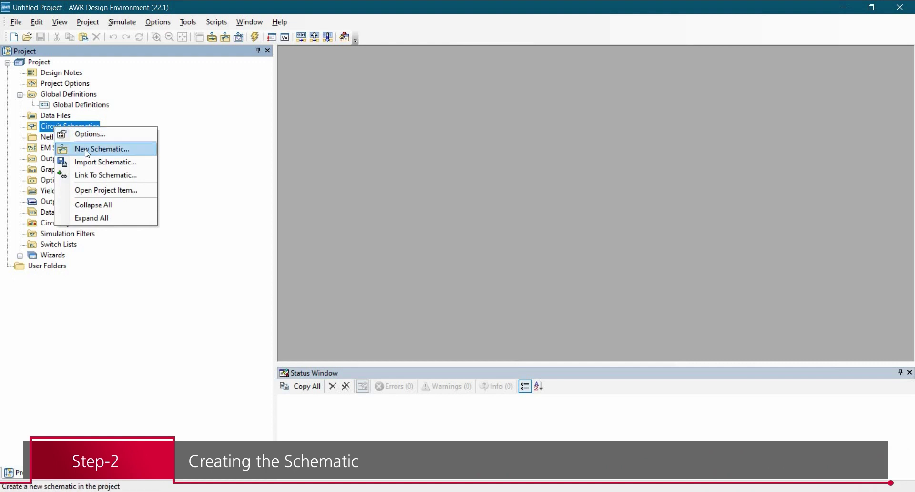
left_click(71, 149)
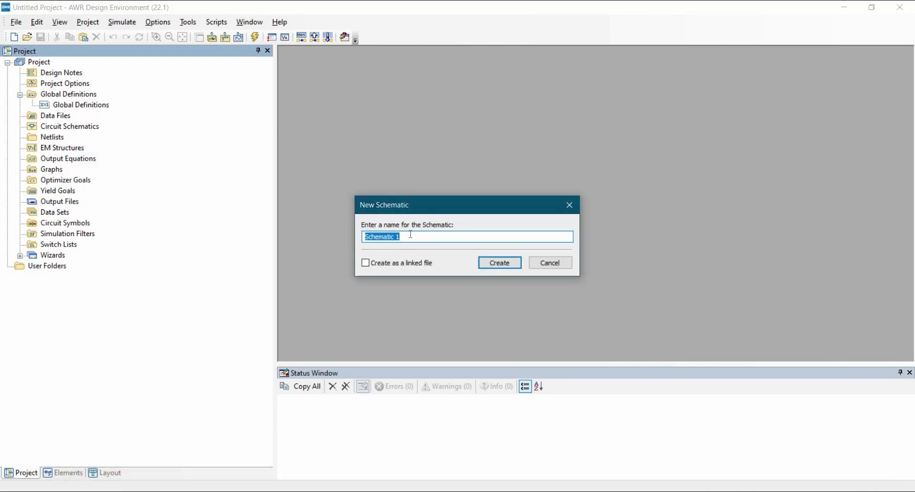
type("MicroStrip_TxLine")
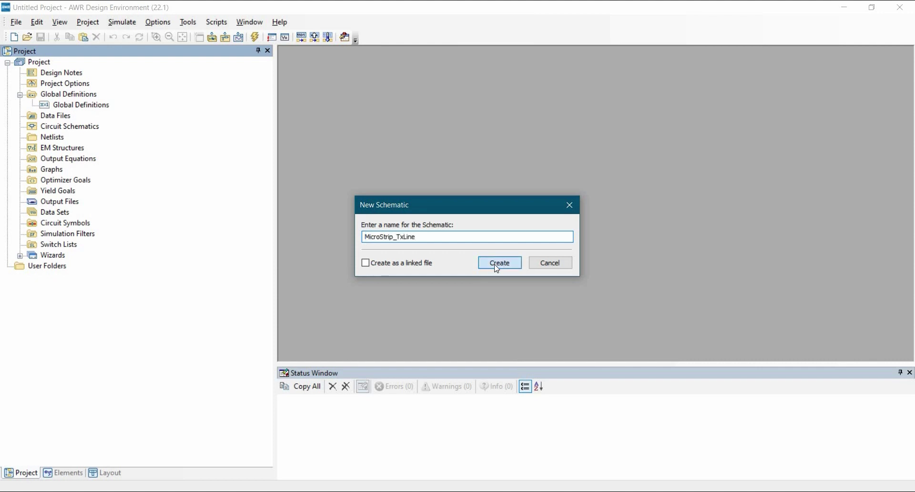
left_click(499, 263)
left_click(786, 74)
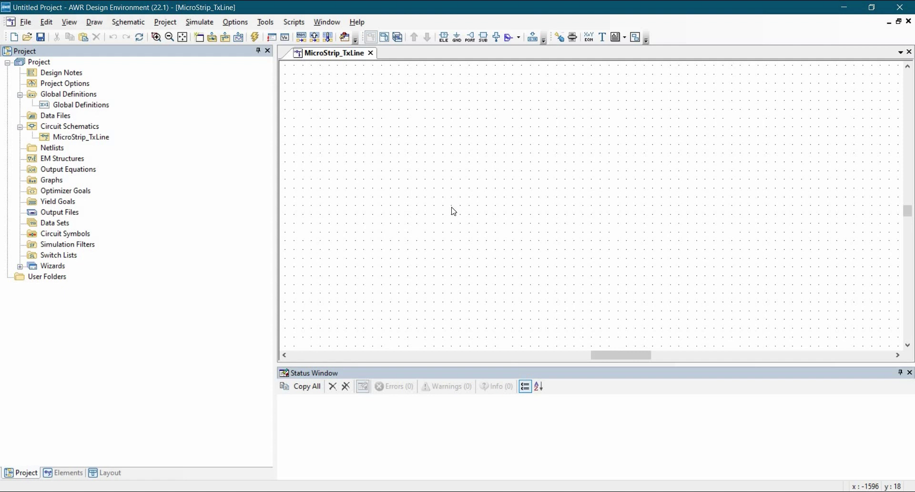
Step: Place an MSUB substrate element on the schematic
key("ctrl+l")
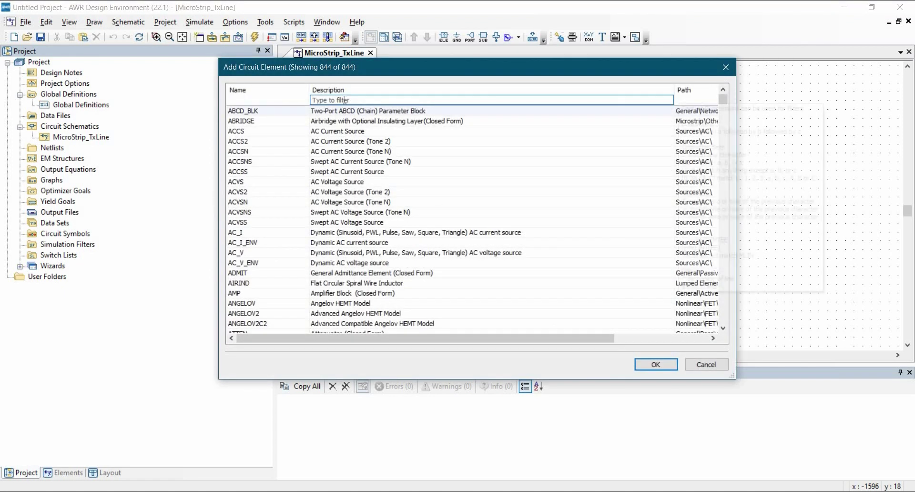
left_click(238, 100)
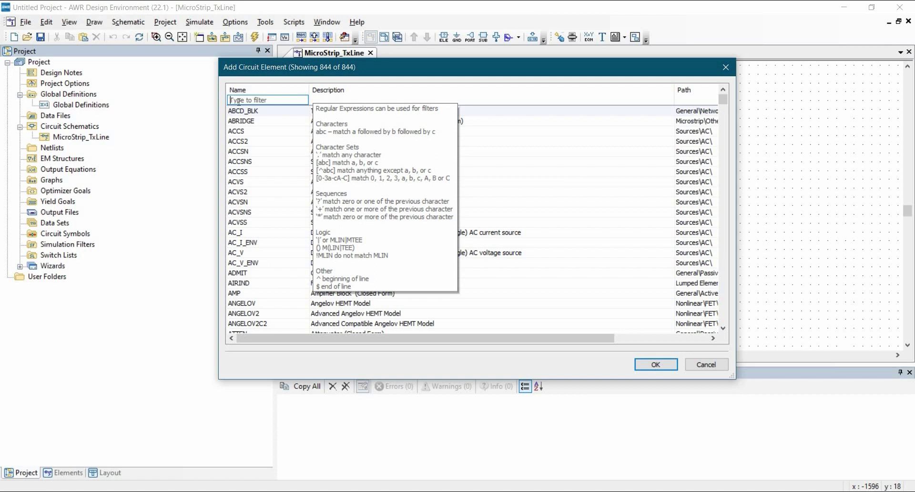
type("MSUB")
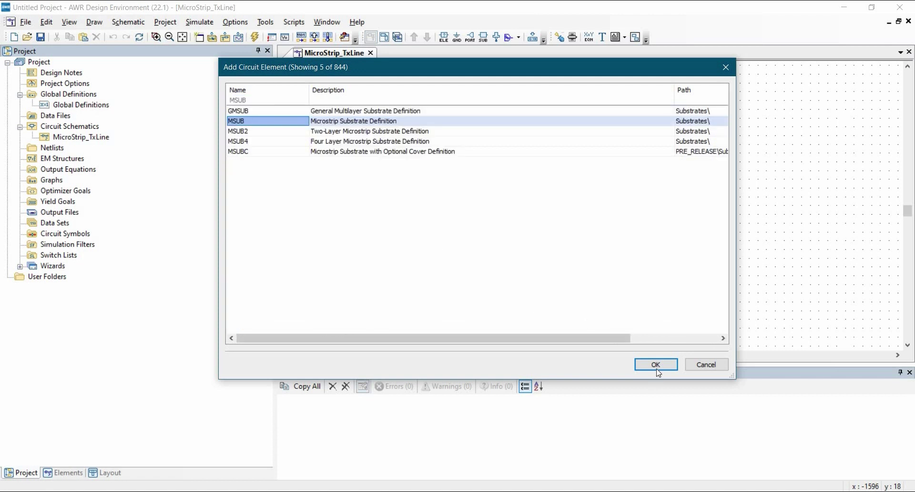
key("Return")
left_click(396, 219)
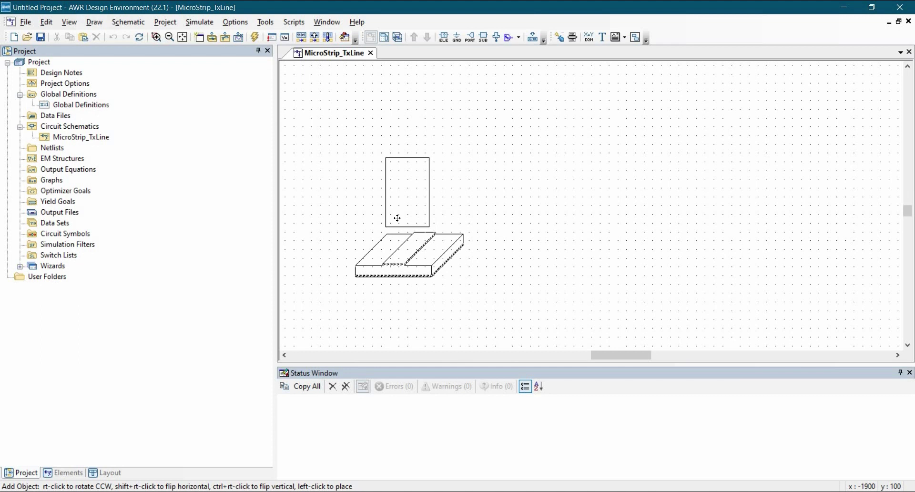
left_click(528, 238)
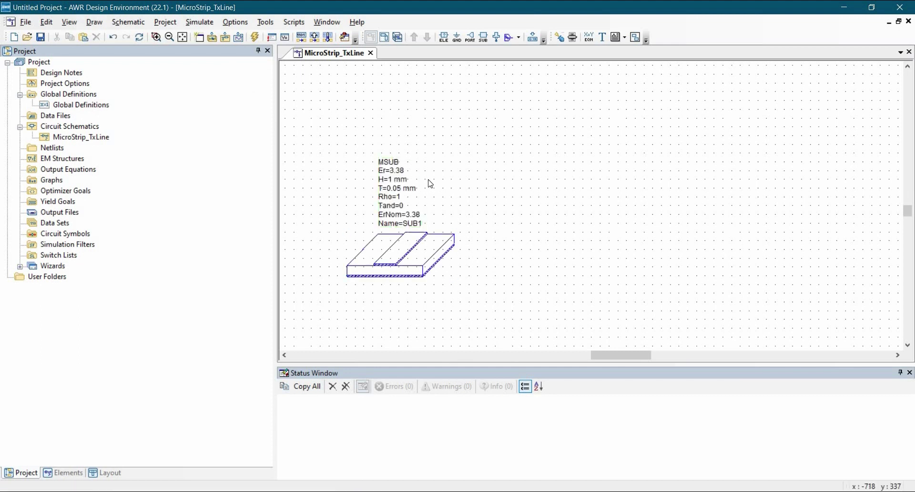
Step: Set the substrate's Er to 4.7, H to 1.6 mm and ErNom to 4.7
double_click(399, 171)
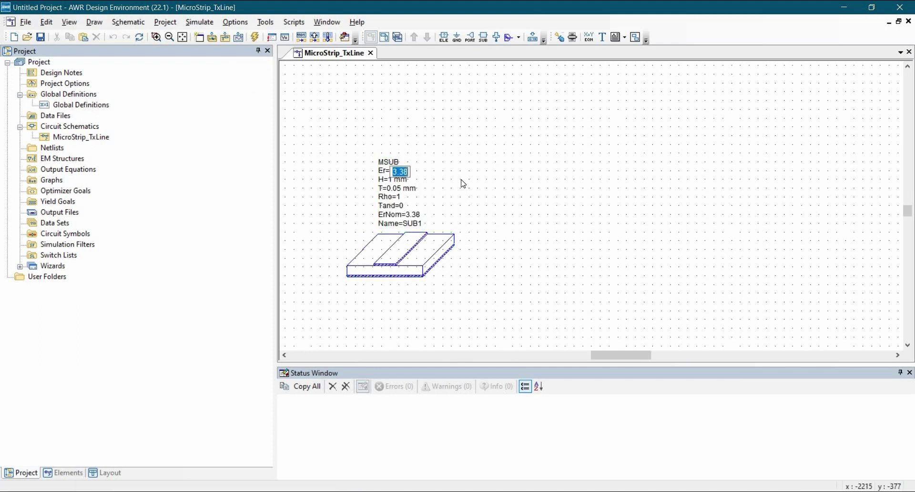
type("4.7")
key("Return")
double_click(400, 184)
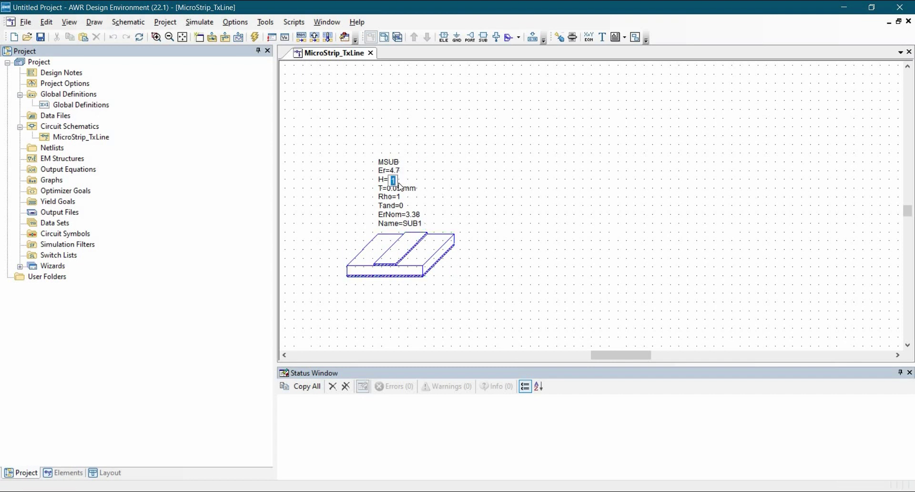
type("1.6")
double_click(412, 215)
type("4.7")
left_click(513, 200)
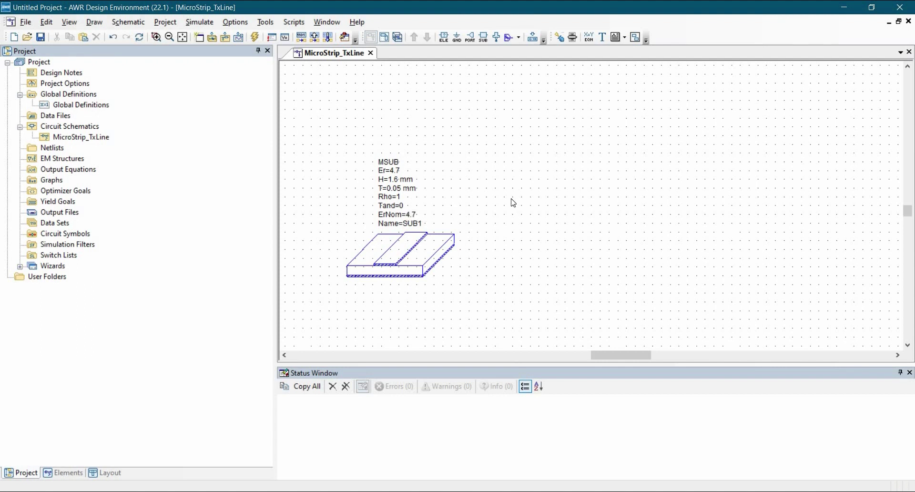
double_click(404, 207)
Step: Set the loss tangent to .05 and place an MLIN line with width 2.9 mm
type(".05")
left_click(499, 196)
key("ctrl+l")
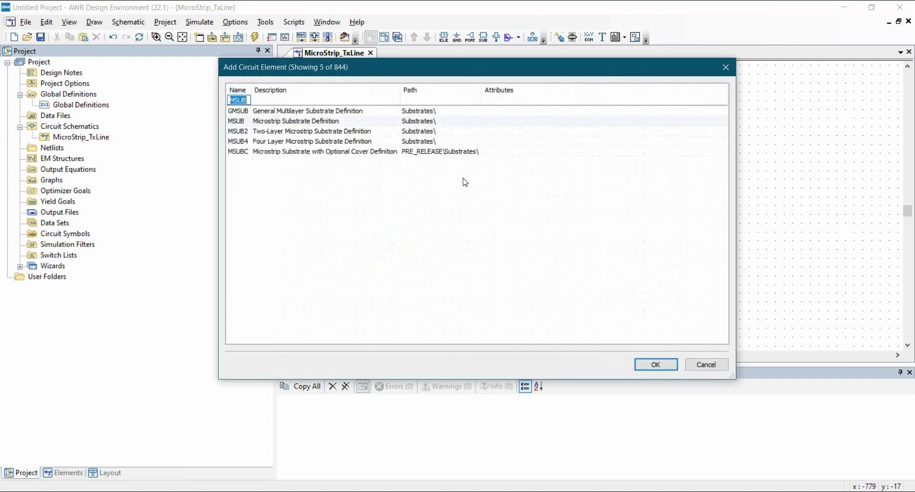
type("MLI")
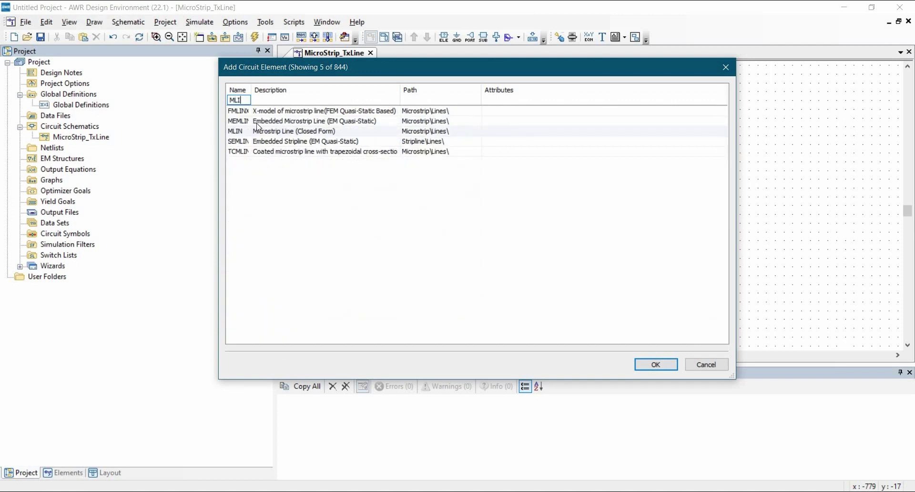
key("Return")
left_click(595, 162)
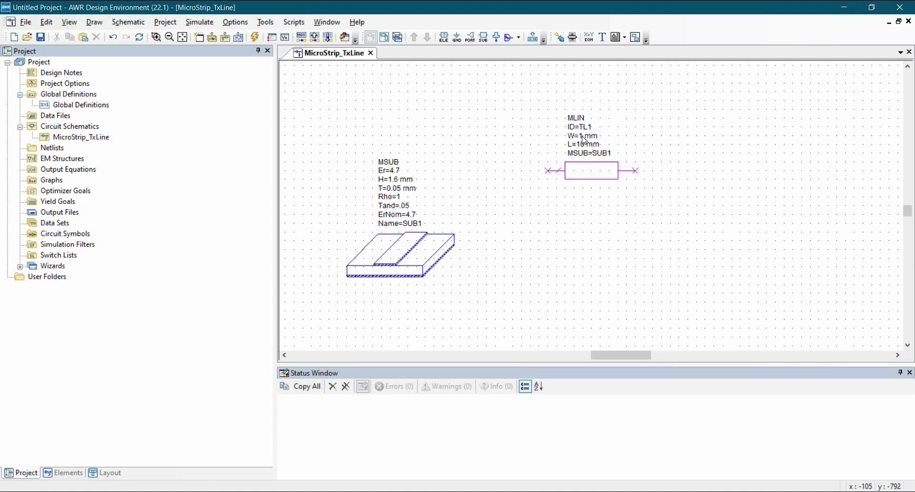
type("2.9")
key("Return")
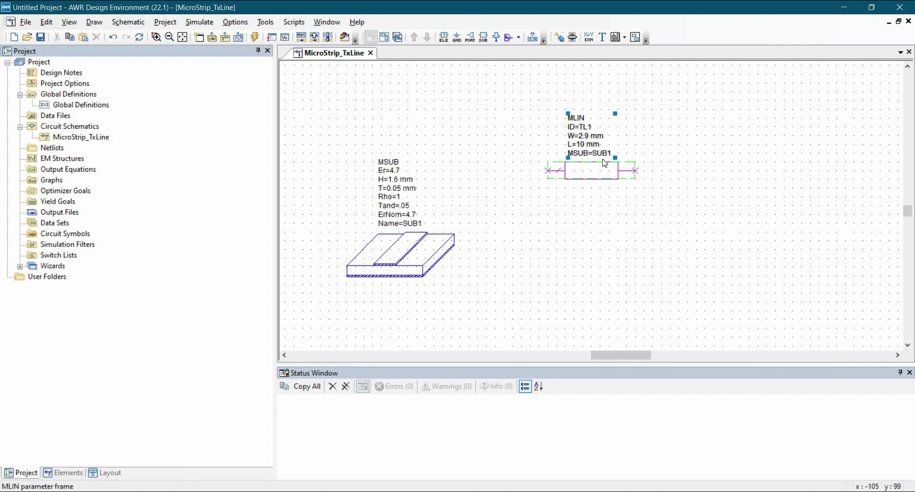
Step: Reposition the MLIN line on the schematic
left_click(419, 230)
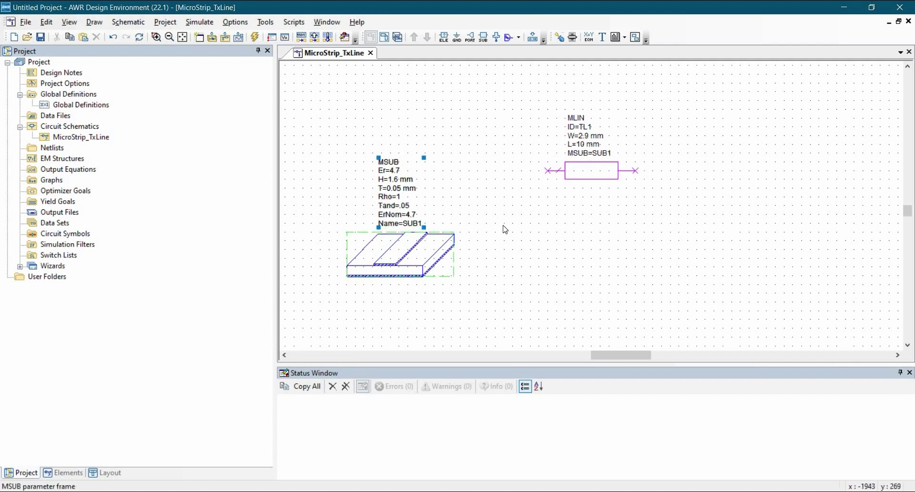
left_click_drag(693, 218, 504, 88)
left_click_drag(605, 224, 603, 221)
Step: Wire PORT P=1 to the MLIN's left end and place a ground on its right node
left_click_drag(605, 169, 630, 179)
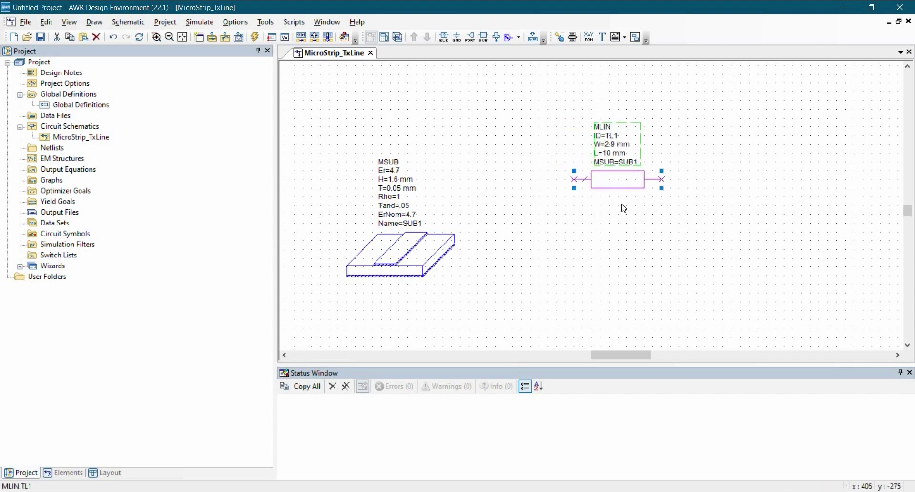
left_click(469, 38)
left_click(556, 170)
left_click_drag(553, 180, 510, 176)
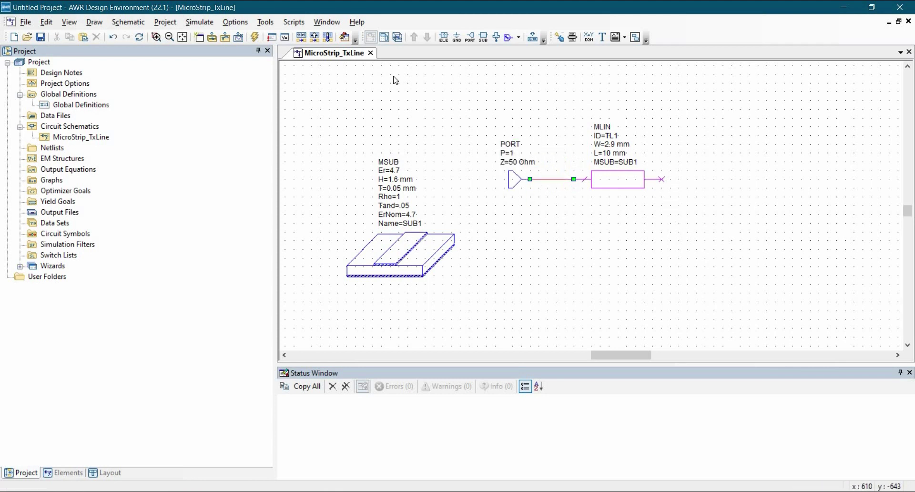
key("ctrl+g")
left_click(661, 180)
right_click(713, 195)
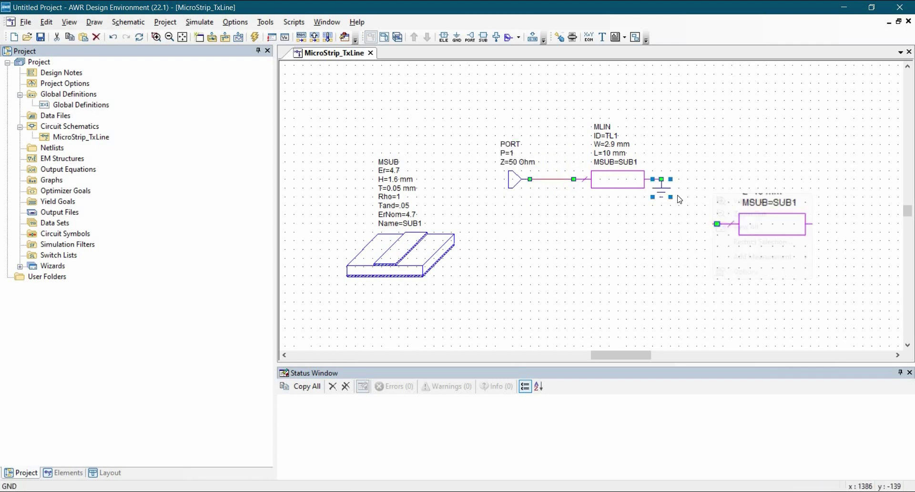
key("Escape")
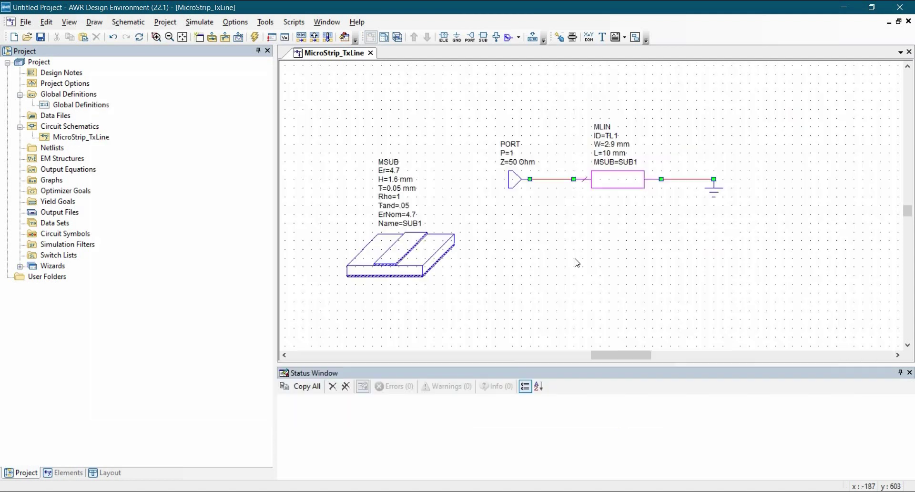
Step: Edit TL1's L parameter from 10 mm to 19.9 mm
double_click(610, 153)
type(".")
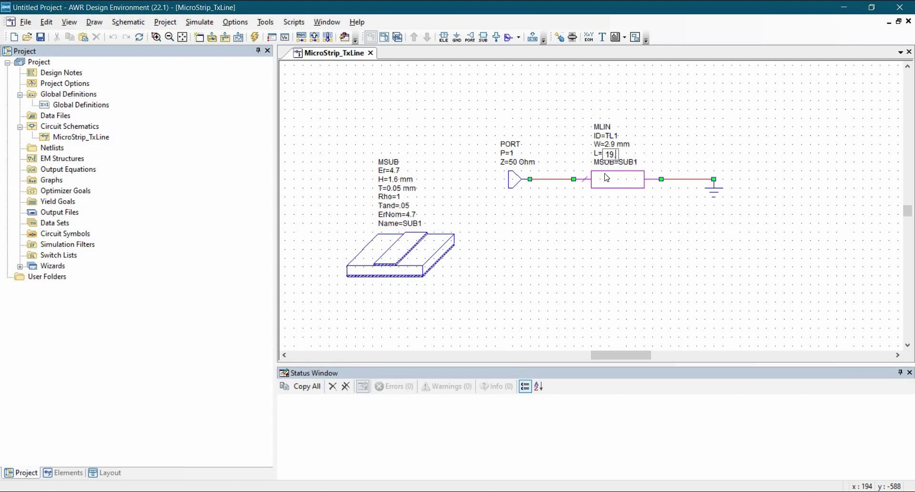
type("9")
left_click(619, 194)
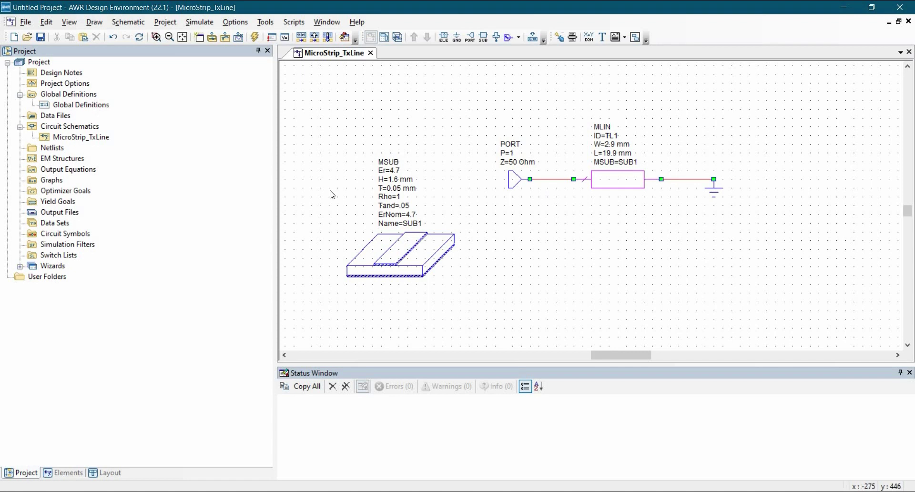
Step: In Project Options, replace the frequency range with a single 1 GHz point
left_click(74, 84)
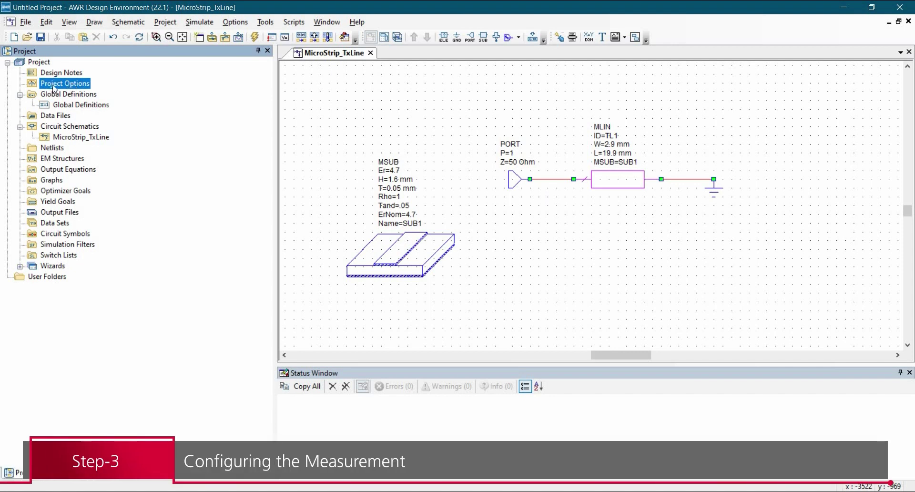
double_click(53, 89)
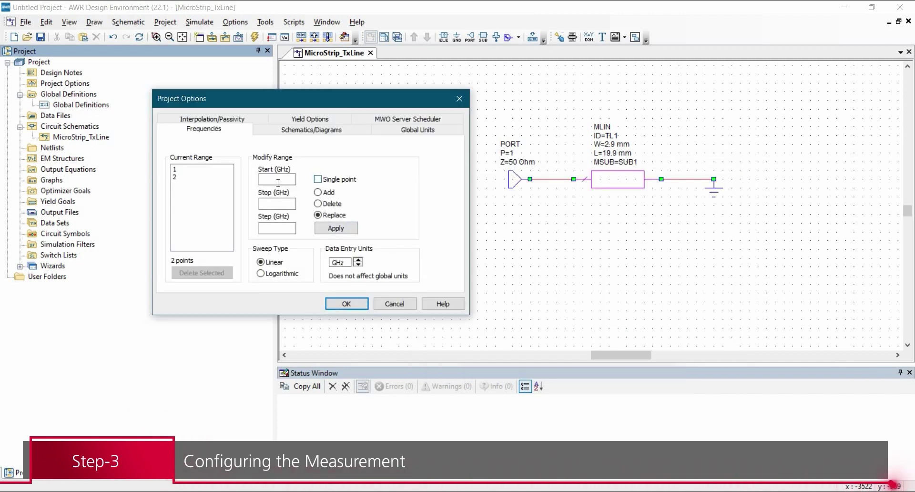
left_click(316, 179)
left_click(277, 180)
type("1")
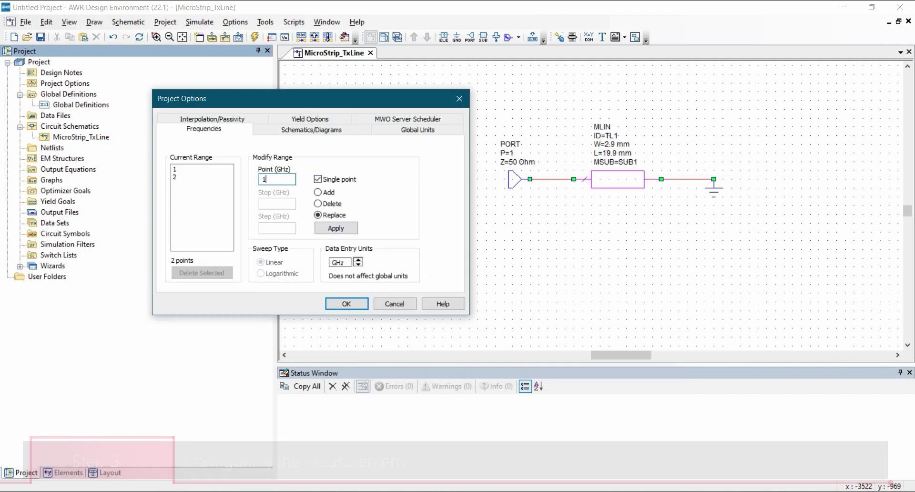
left_click(324, 231)
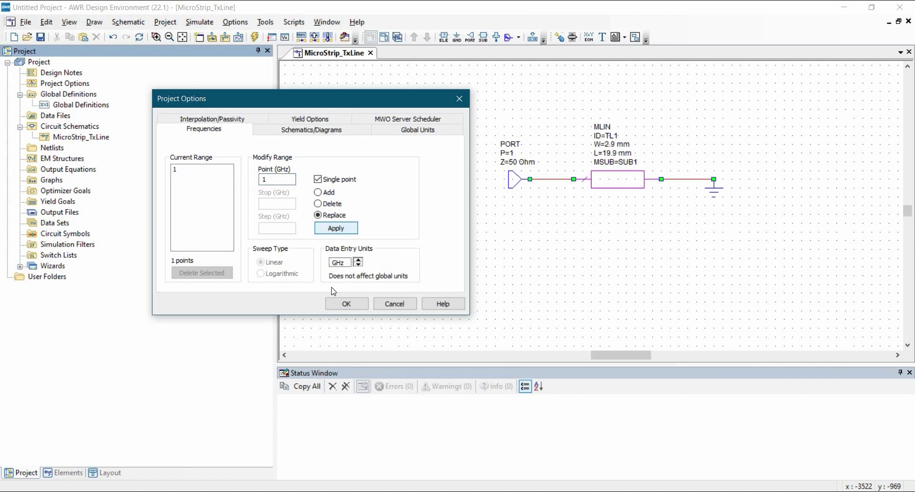
left_click(346, 304)
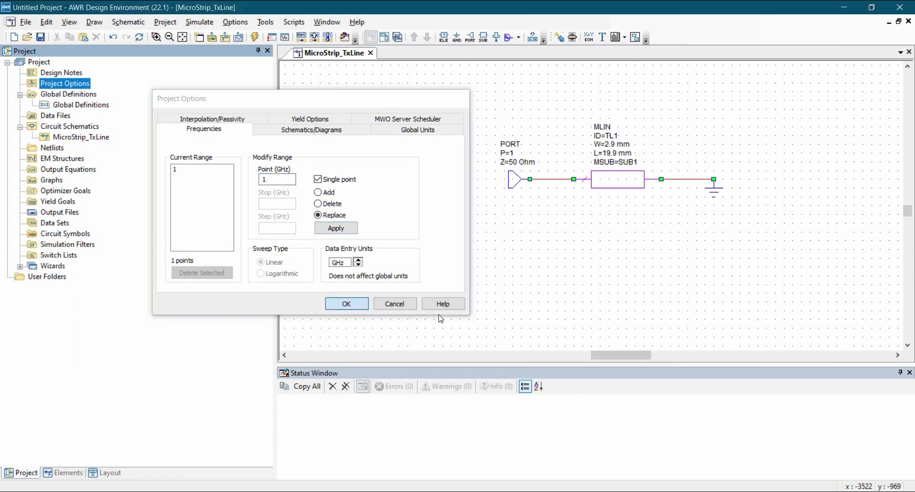
Step: Create a new rectangular graph, Graph 1
right_click(48, 185)
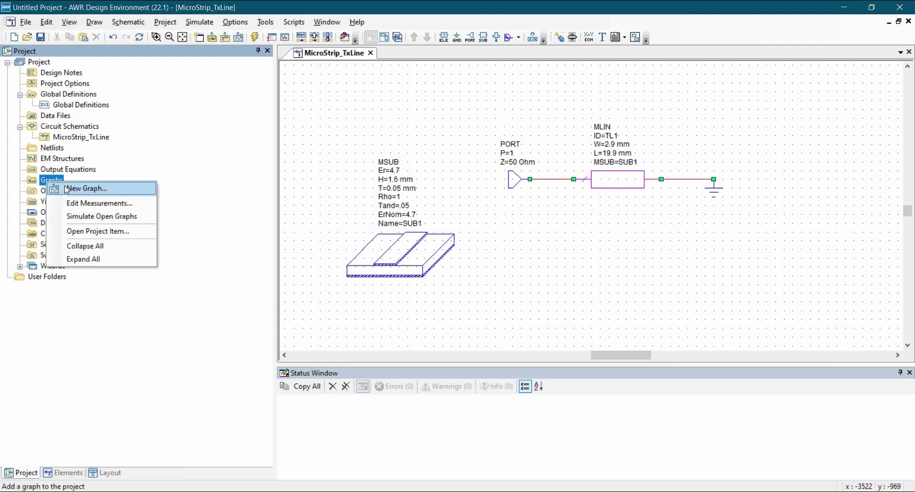
left_click(70, 191)
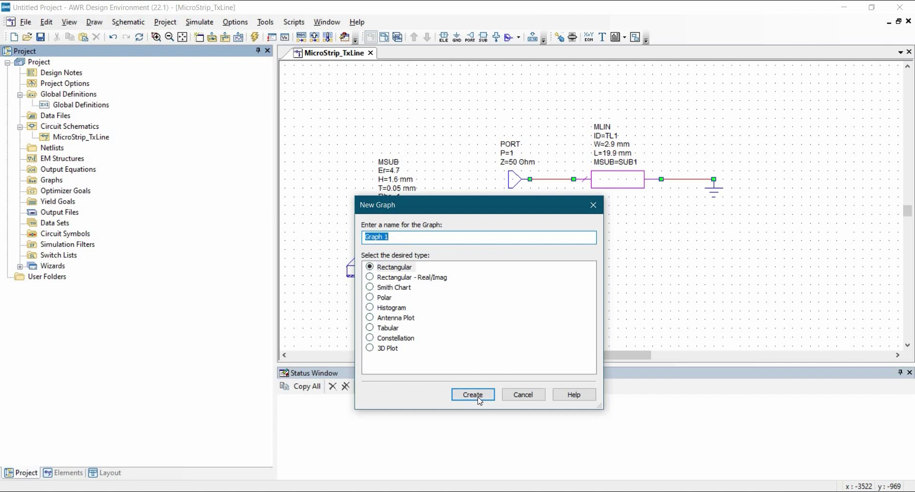
left_click(480, 398)
right_click(485, 181)
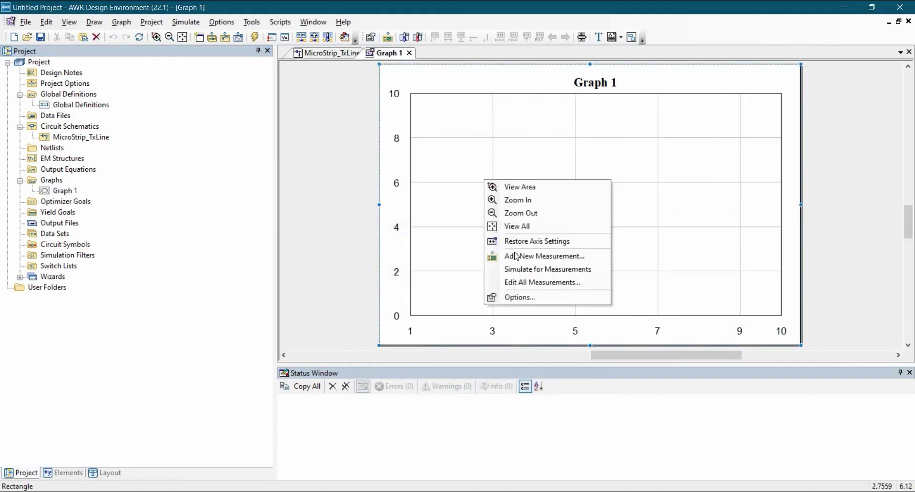
left_click(516, 255)
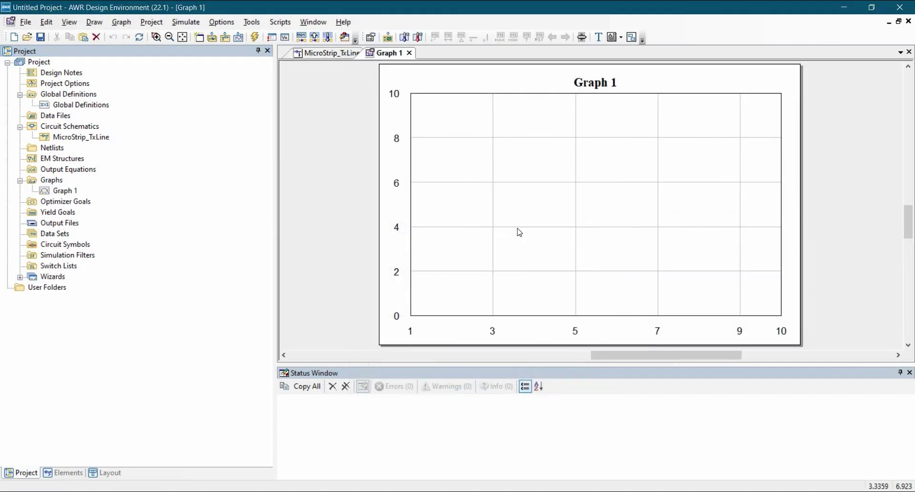
Step: Add a Port Parameters Z measurement, |Z(1,1)| of MicroStrip_TxLine, to Graph 1
right_click(490, 163)
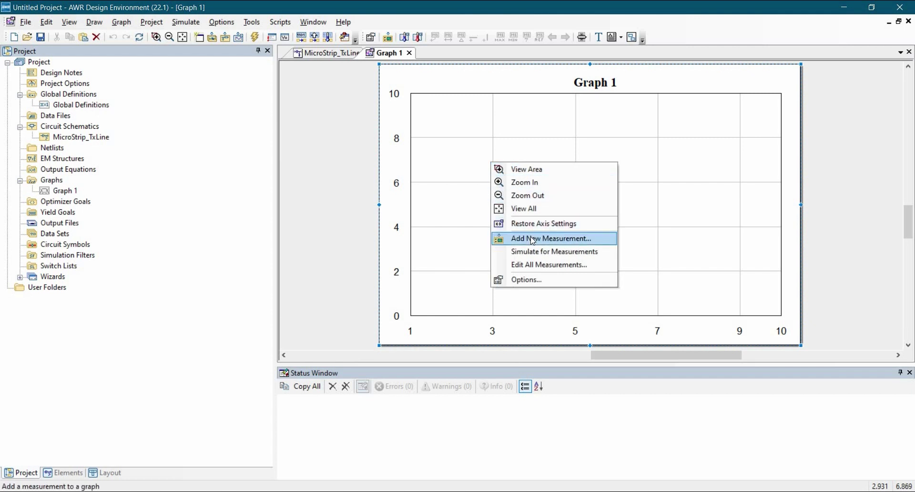
left_click(533, 239)
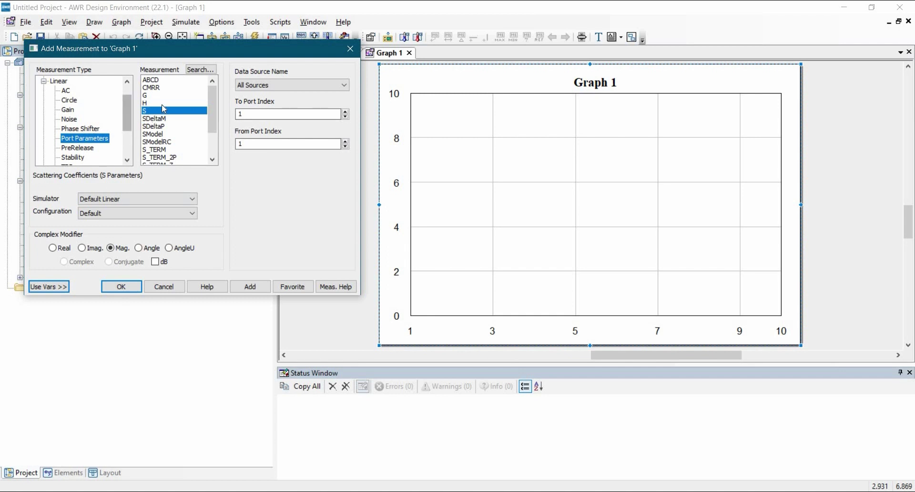
scroll(157, 143, "down", 1)
scroll(152, 158, "down", 1)
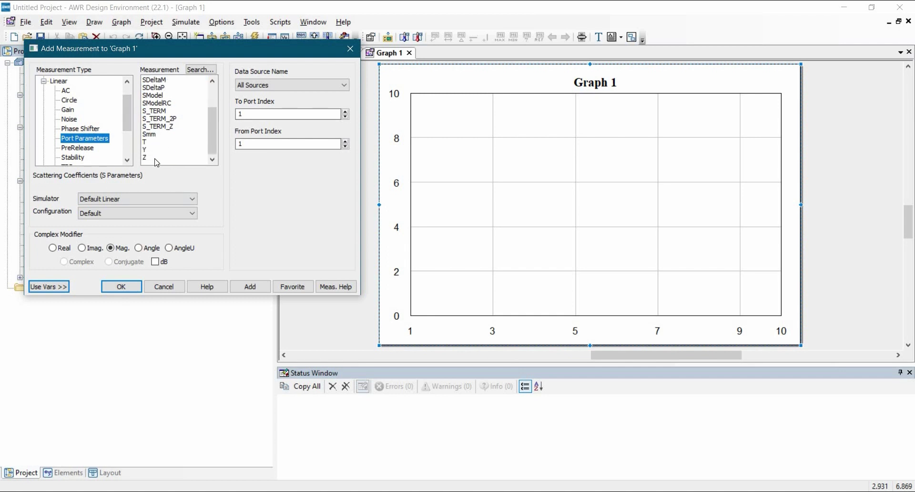
left_click(152, 157)
left_click(267, 85)
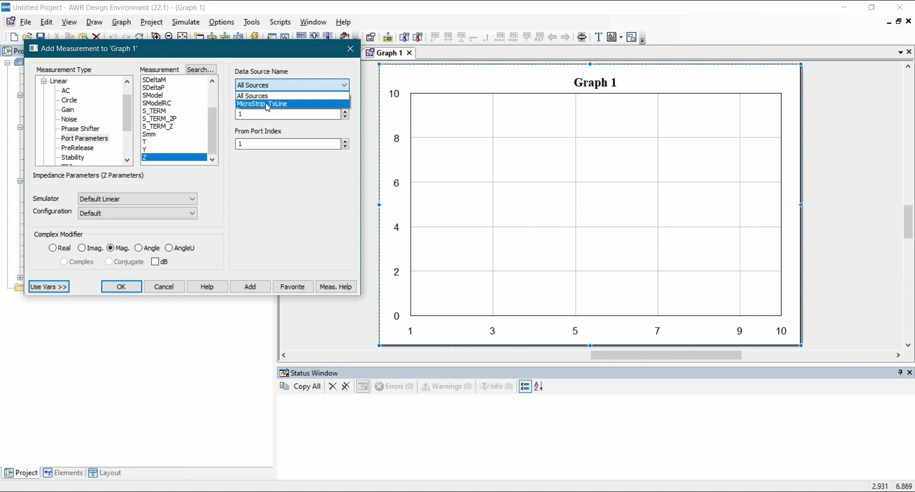
left_click(267, 104)
left_click(250, 286)
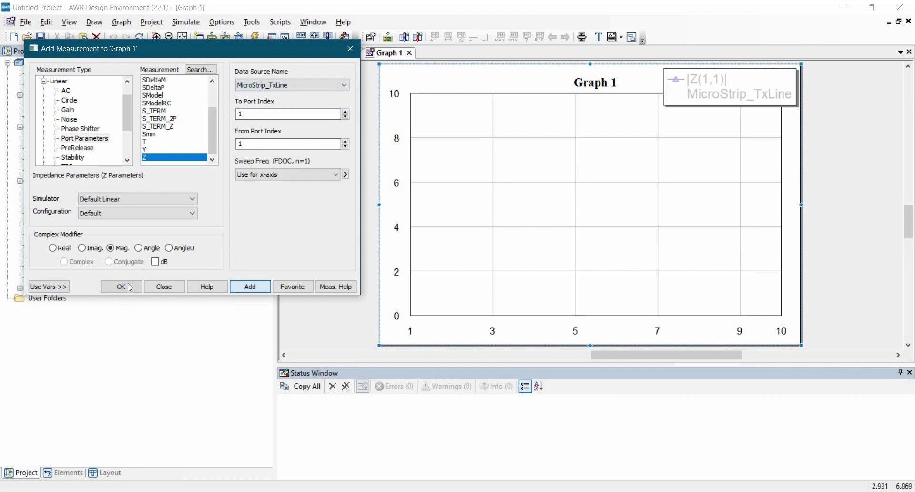
left_click(164, 287)
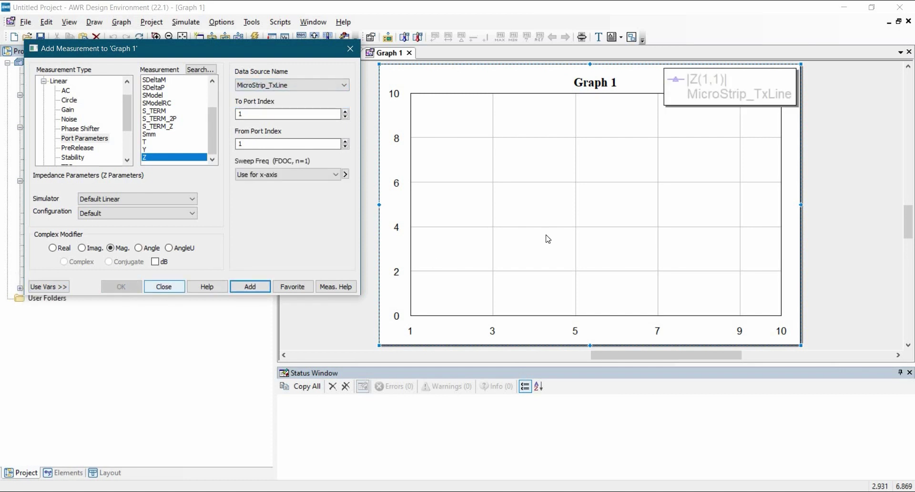
Step: Run the simulation, mark |Z(1,1)| = 49.116343 at 1000 MHz, then return to the MicroStrip_TxLine schematic
left_click(255, 37)
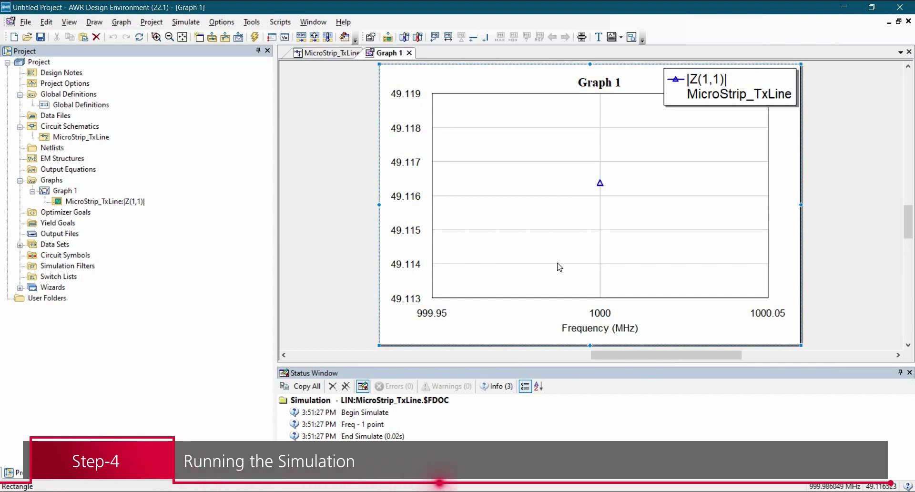
right_click(554, 179)
left_click(593, 267)
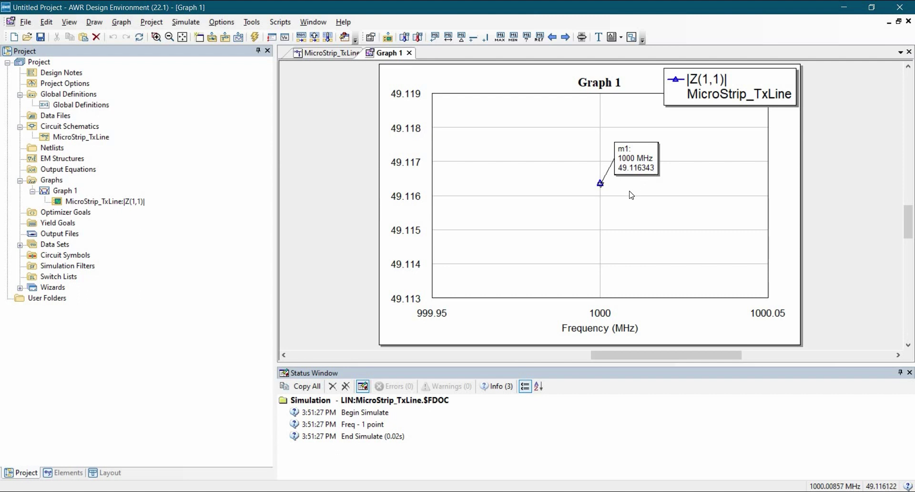
left_click(318, 59)
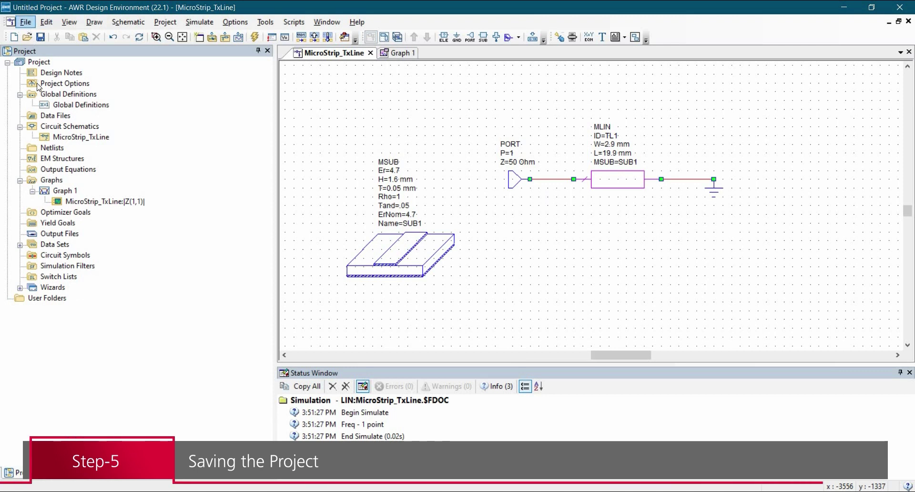
Step: Save the project into the Desktop\AWR\Tutorial-16 folder, entering the file name microstrip_imp
left_click(26, 22)
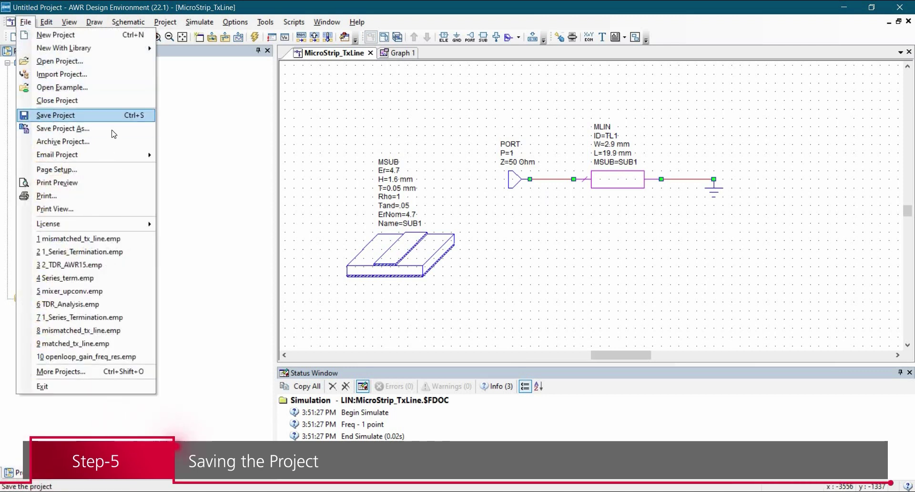
left_click(50, 116)
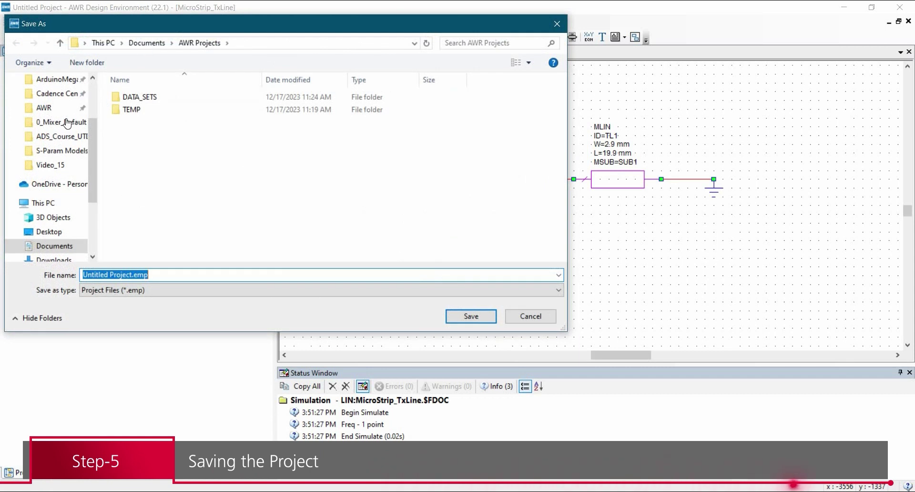
scroll(73, 122, "up", 3)
left_click(45, 202)
type("mi")
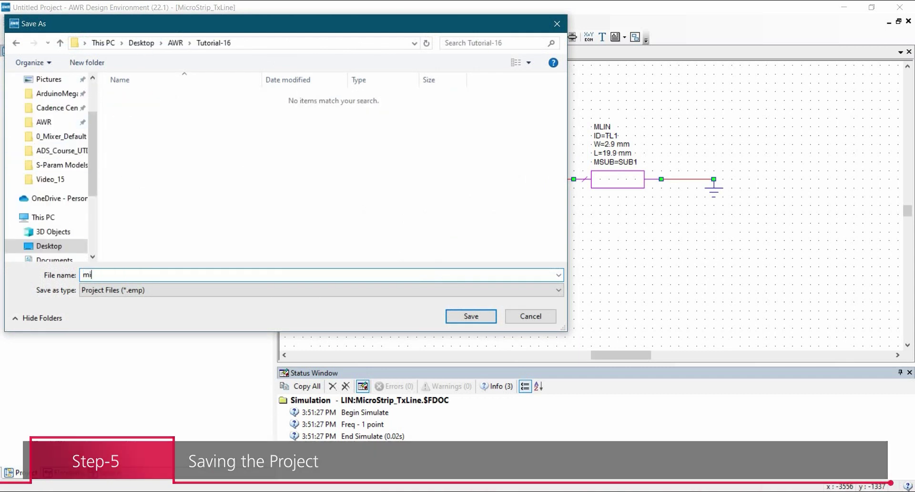
type("crostrip_")
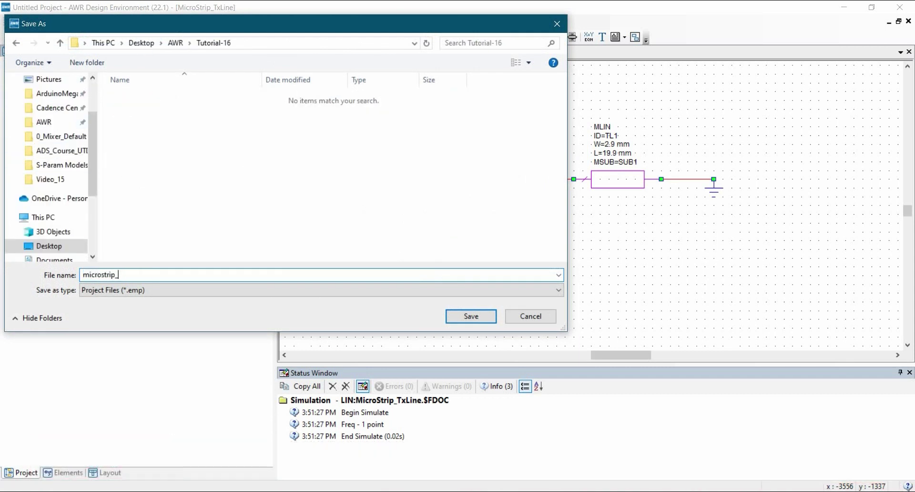
type("inp")
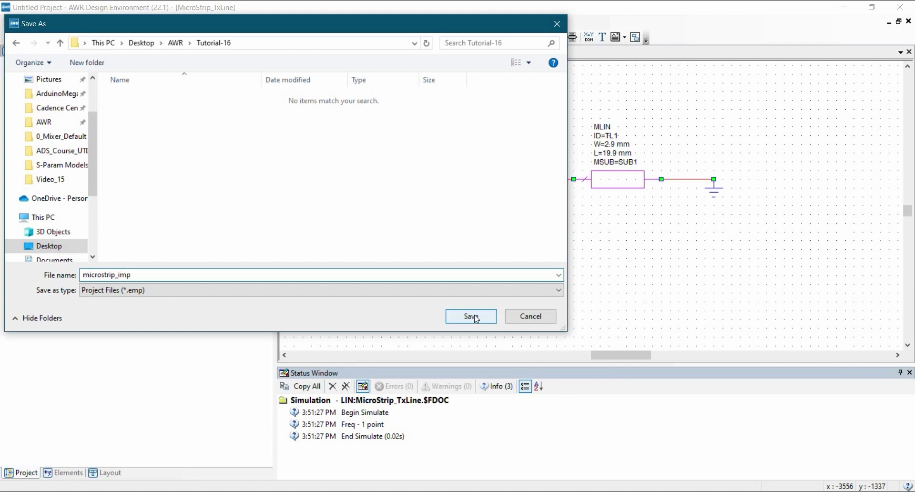